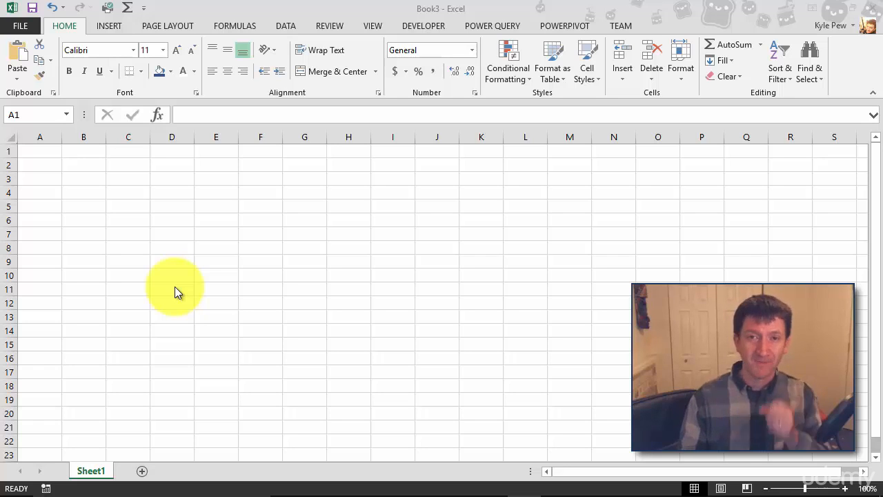
# Insert a Circle Accent Timeline SmartArt graphic from the Process category and move it so it starts near column E, row 3
pyautogui.click(110, 27)
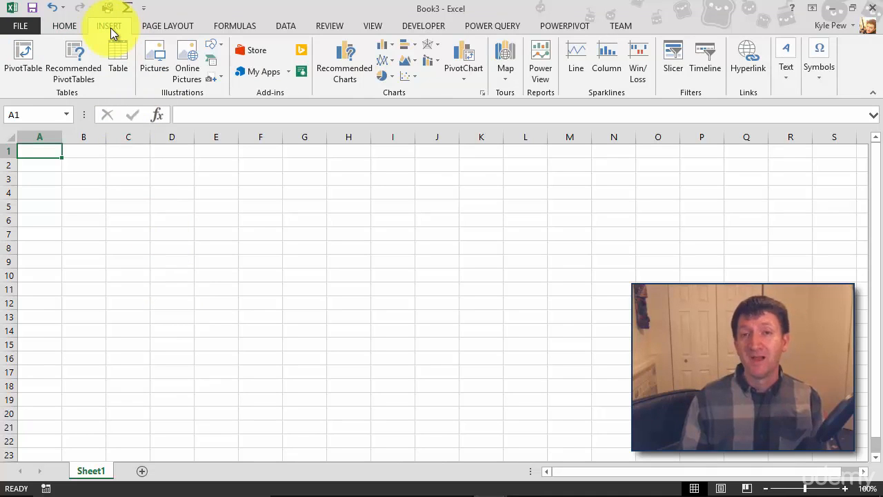
pyautogui.click(221, 44)
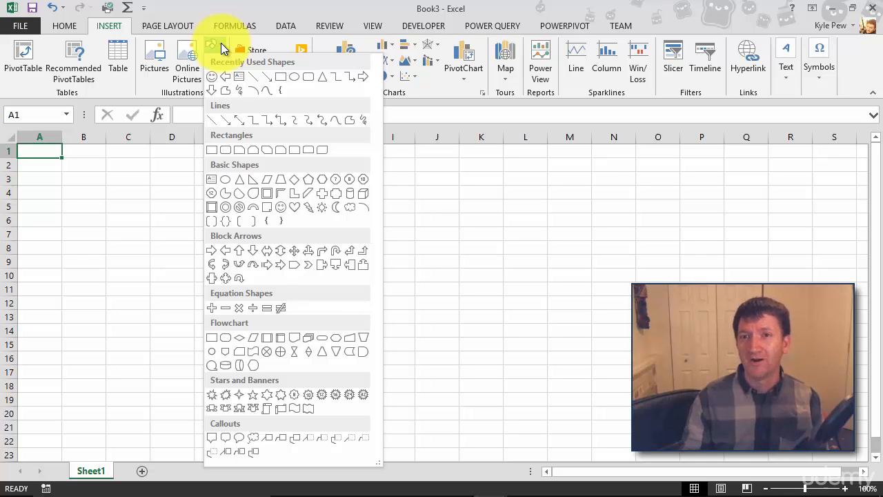
pyautogui.click(220, 16)
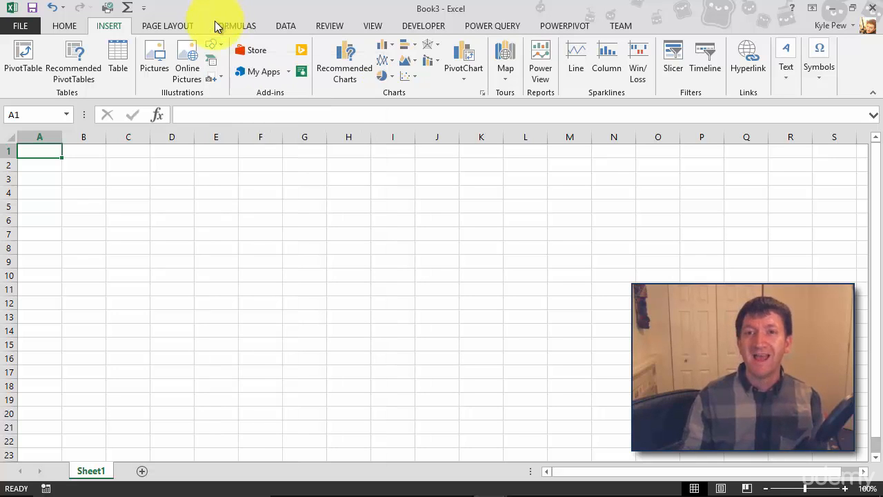
pyautogui.click(211, 62)
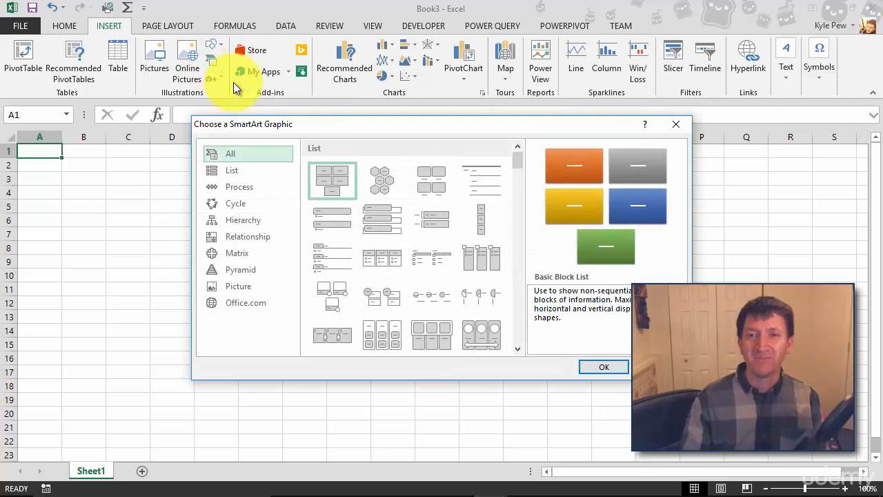
pyautogui.moveTo(239, 124); pyautogui.dragTo(67, 39)
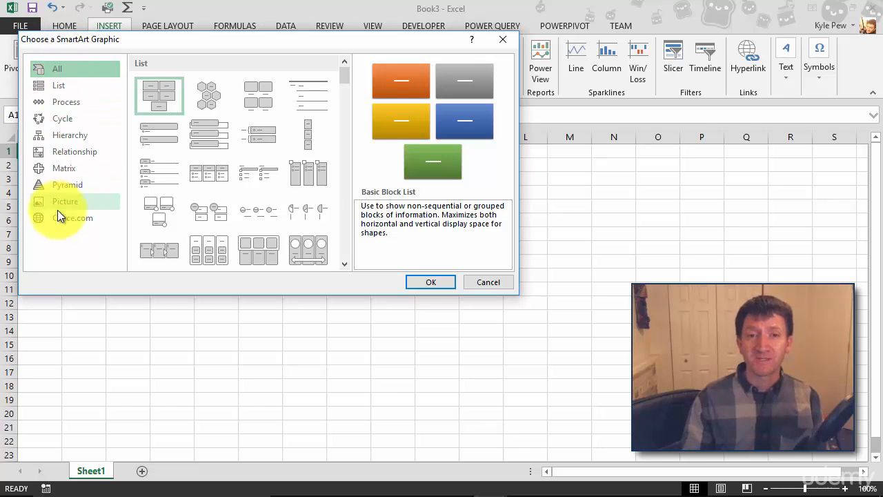
pyautogui.click(58, 103)
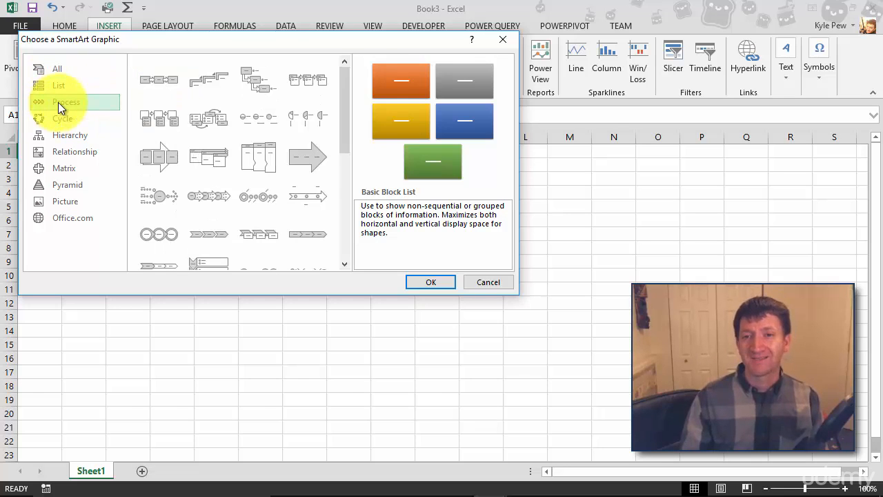
pyautogui.click(263, 198)
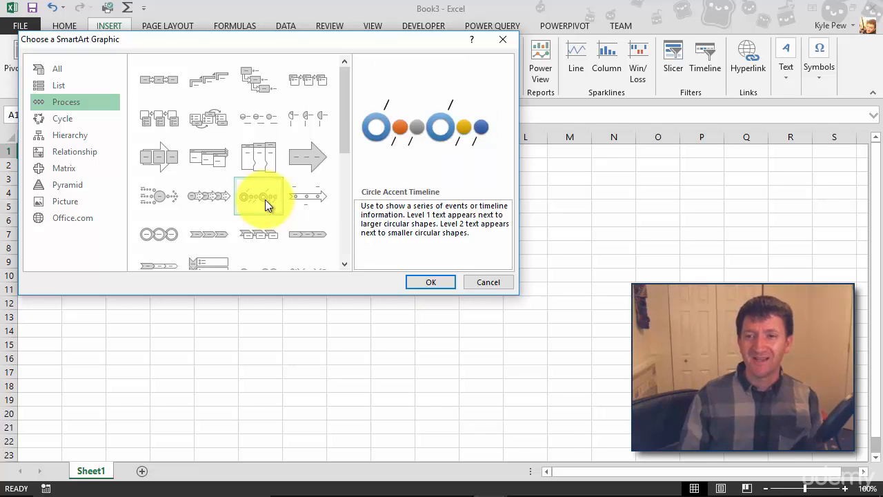
pyautogui.click(429, 282)
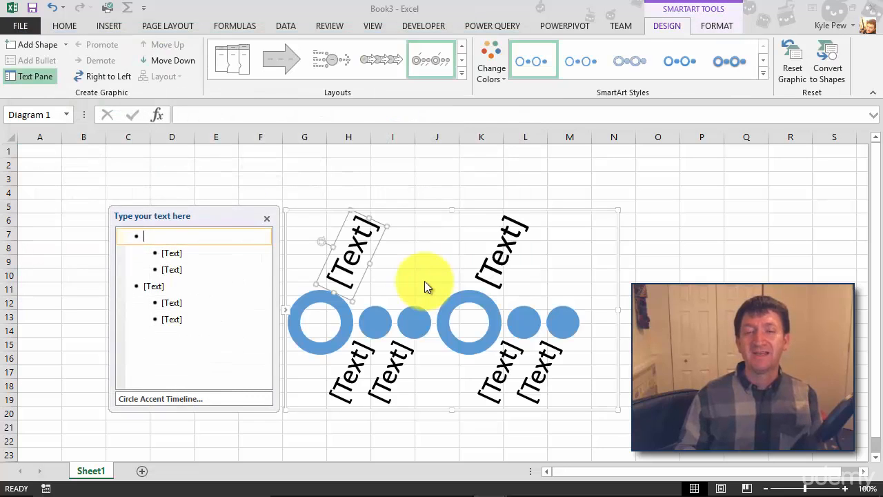
pyautogui.moveTo(304, 206); pyautogui.dragTo(205, 172)
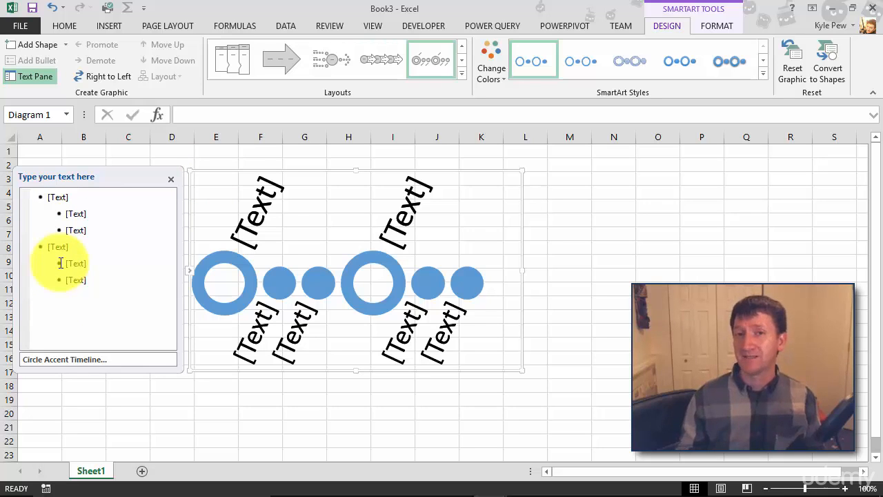
# Enter "Create Doc" as the text of the timeline's first main item
pyautogui.click(55, 197)
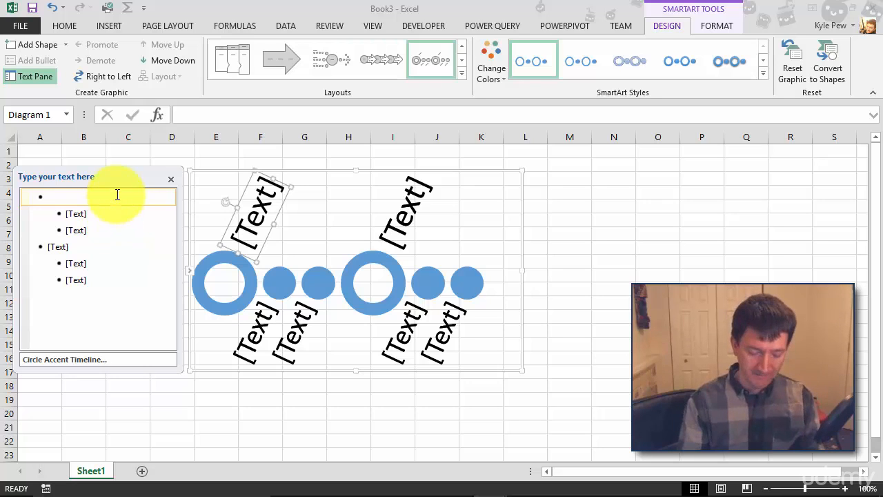
pyautogui.write('Creating ')
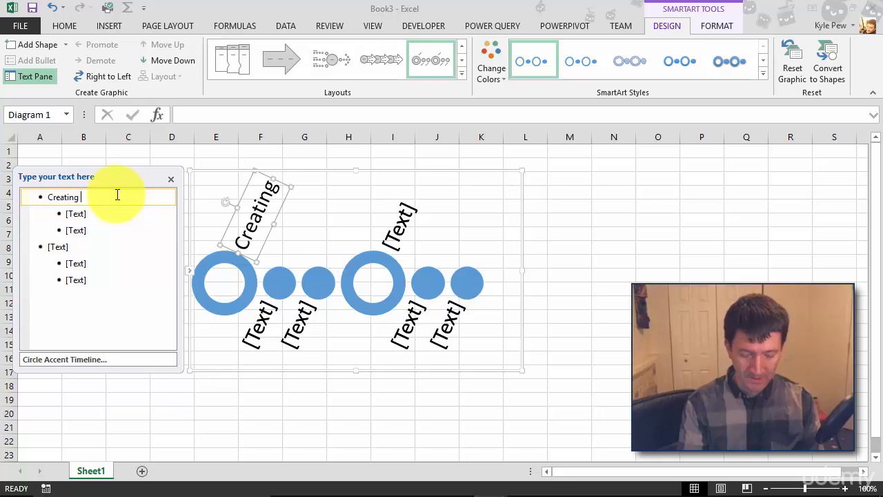
pyautogui.write('Dcou')
pyautogui.press('BackSpace')
pyautogui.press('BackSpace')
pyautogui.press('BackSpace')
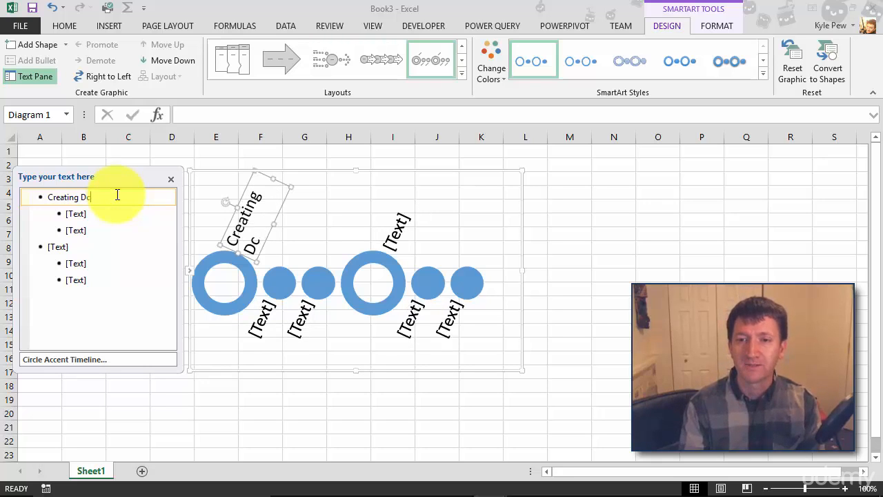
pyautogui.write('oc')
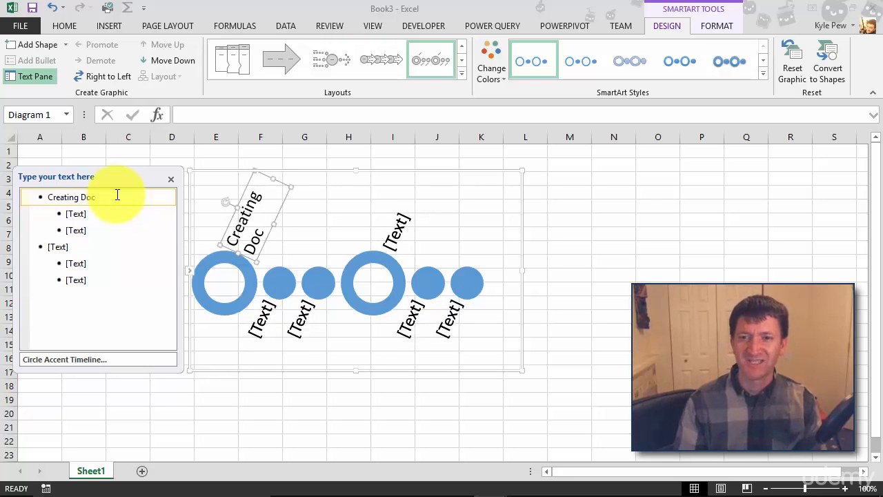
pyautogui.doubleClick(68, 196)
pyautogui.write('Create')
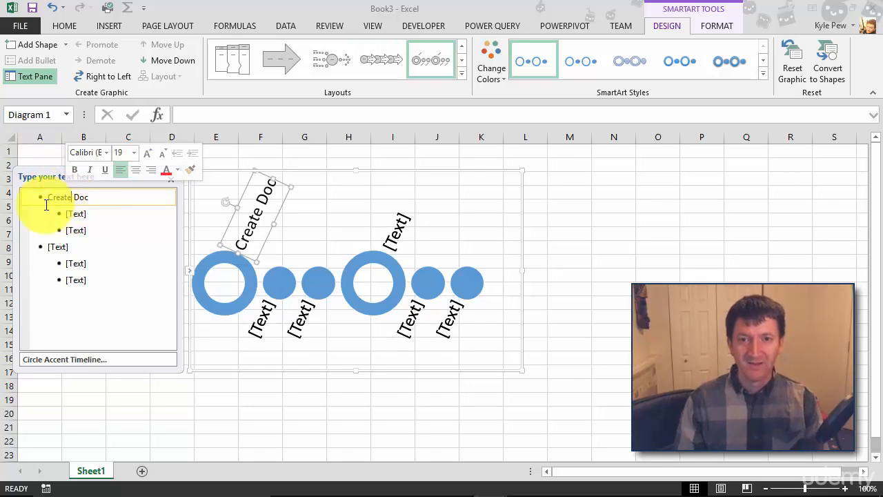
# Enter "Send for Approval" as the text of the timeline's second main item
pyautogui.click(66, 245)
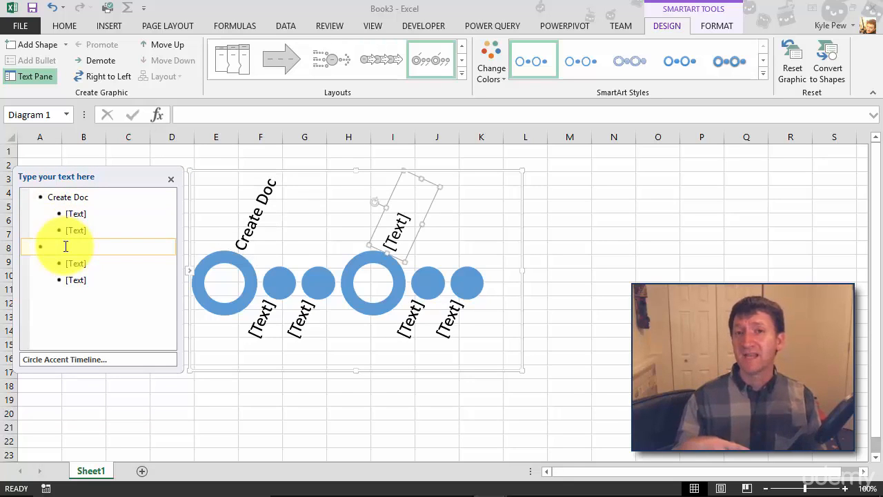
pyautogui.write('Acc')
pyautogui.press('BackSpace')
pyautogui.press('BackSpace')
pyautogui.press('BackSpace')
pyautogui.write('Sendfr')
pyautogui.press('BackSpace')
pyautogui.press('BackSpace')
pyautogui.write('forApproval')
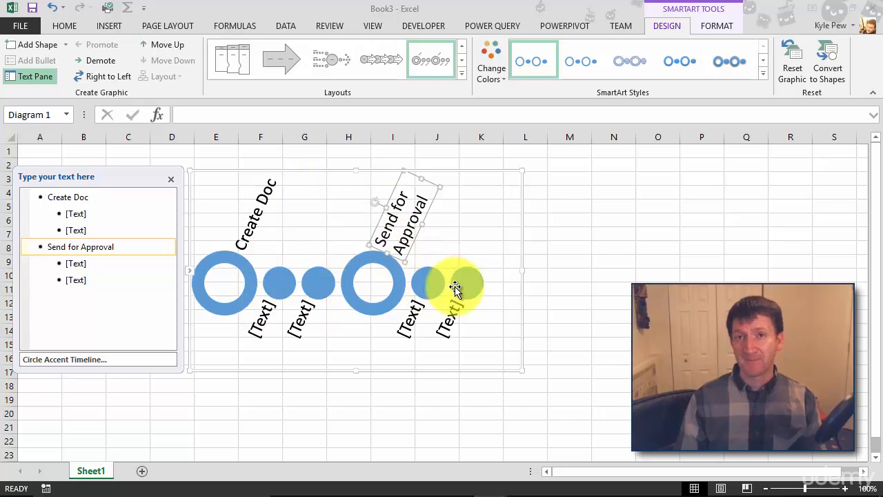
# Fill the two sub-items under Create Doc with "Brainstorm" and "Intial Draft"
pyautogui.click(79, 215)
pyautogui.write('Brainstorm')
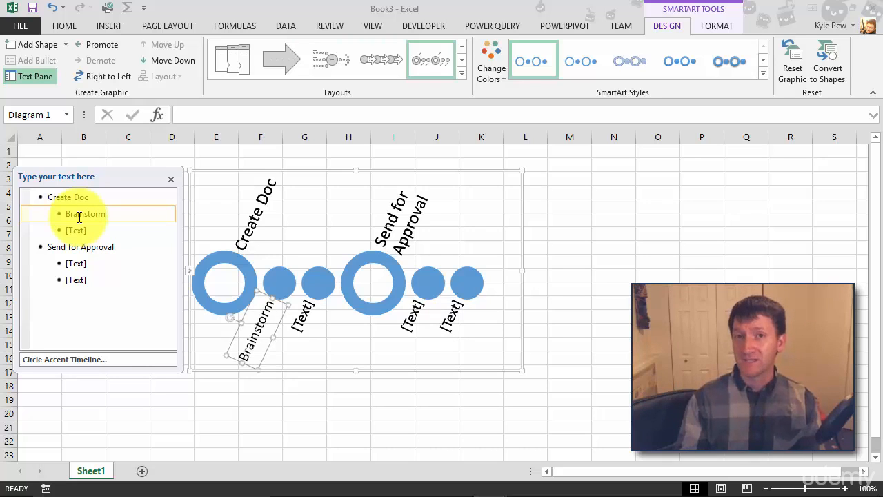
pyautogui.click(69, 230)
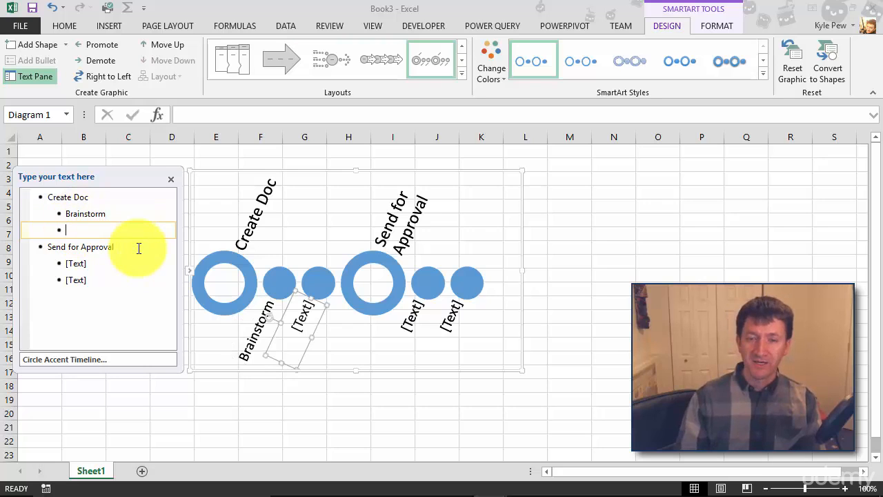
pyautogui.write('In')
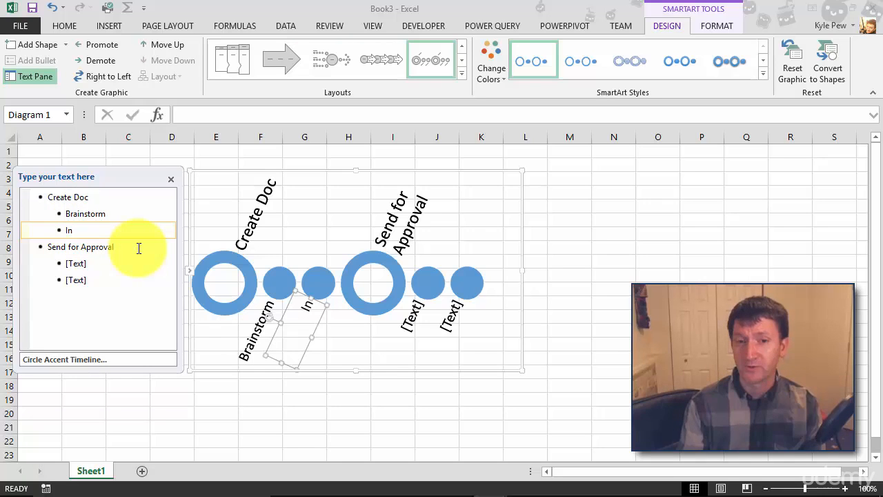
pyautogui.write('tial')
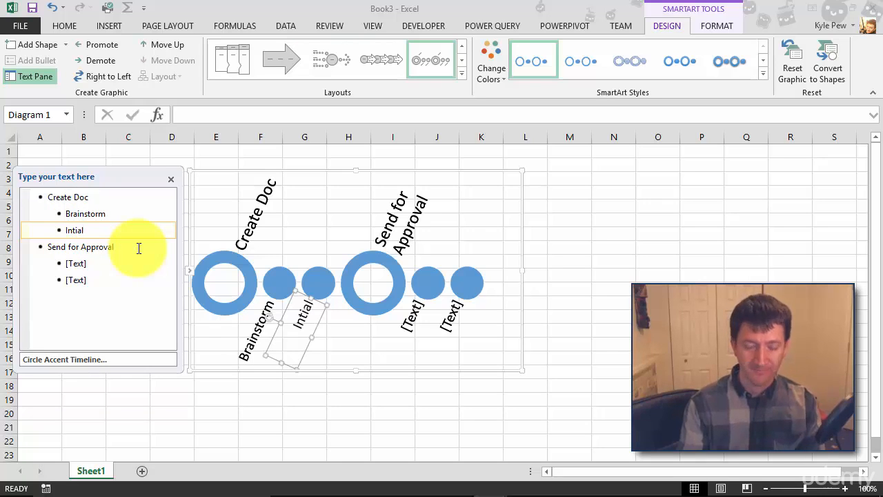
pyautogui.write(' Draft')
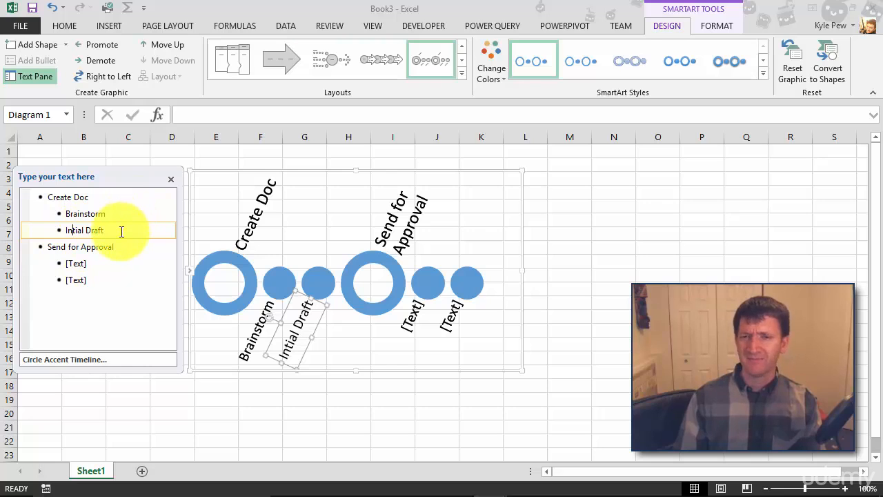
# Fill the two sub-items under Send for Approval with "Send Email" and "Collect Responses"
pyautogui.click(93, 262)
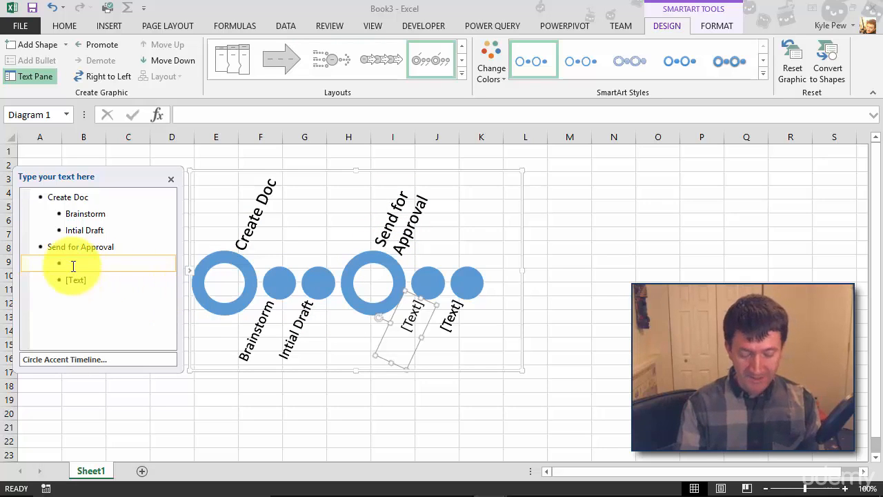
pyautogui.write('Send Email')
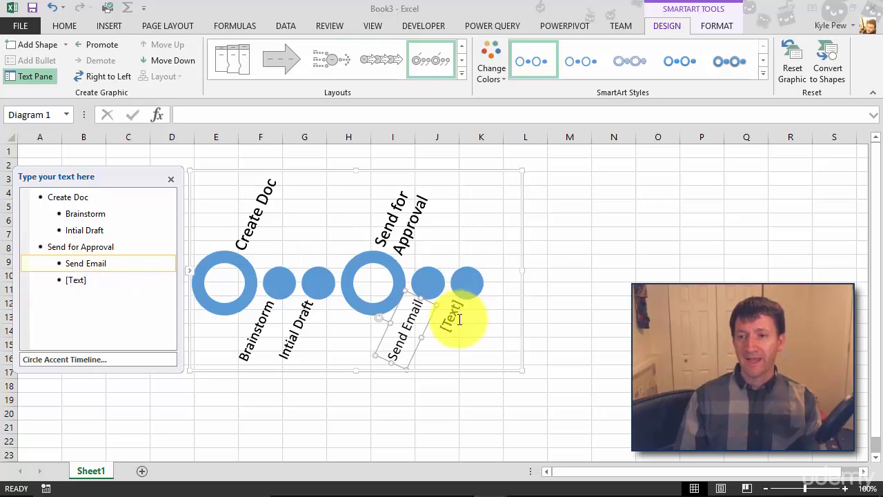
pyautogui.click(459, 318)
pyautogui.click(90, 282)
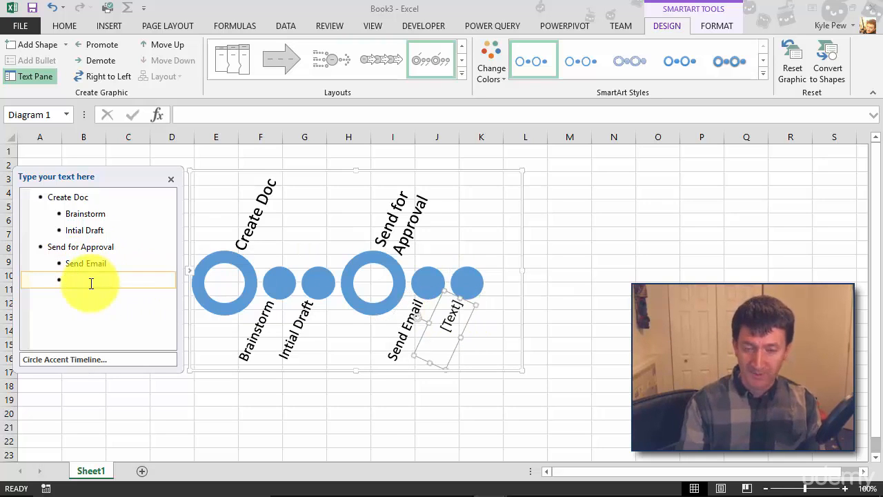
pyautogui.write('Collect Response')
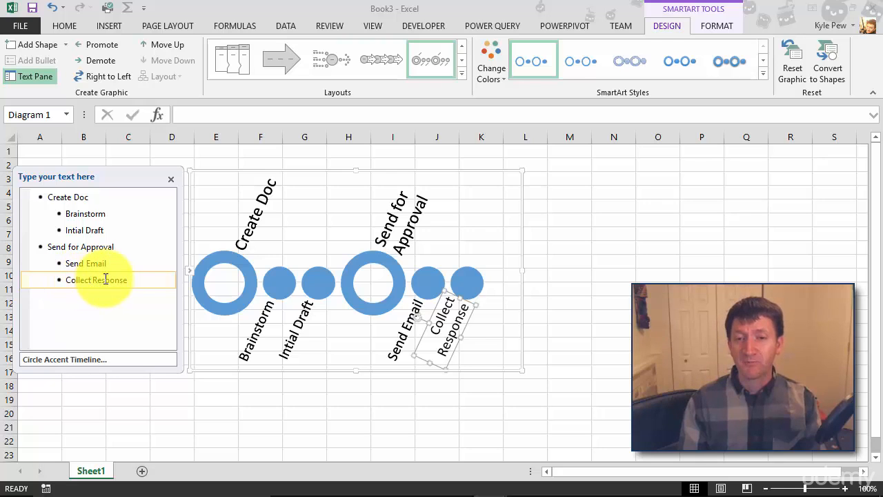
pyautogui.click(134, 280)
pyautogui.write('s')
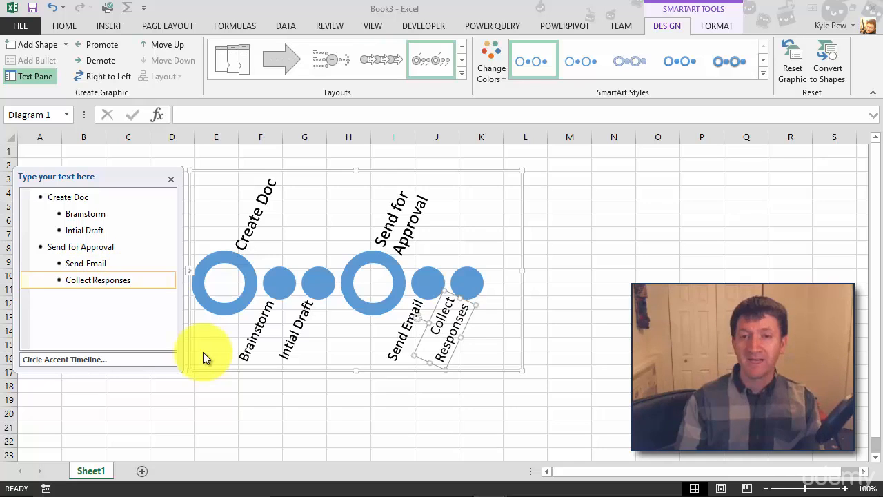
# Add a new item after Collect Responses, promote it to the main level and name it "Final Approval"
pyautogui.press('Return')
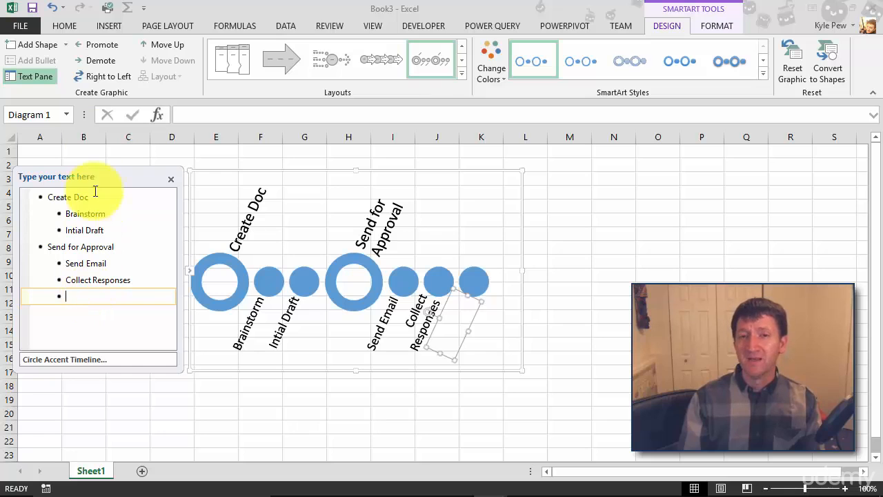
pyautogui.click(103, 46)
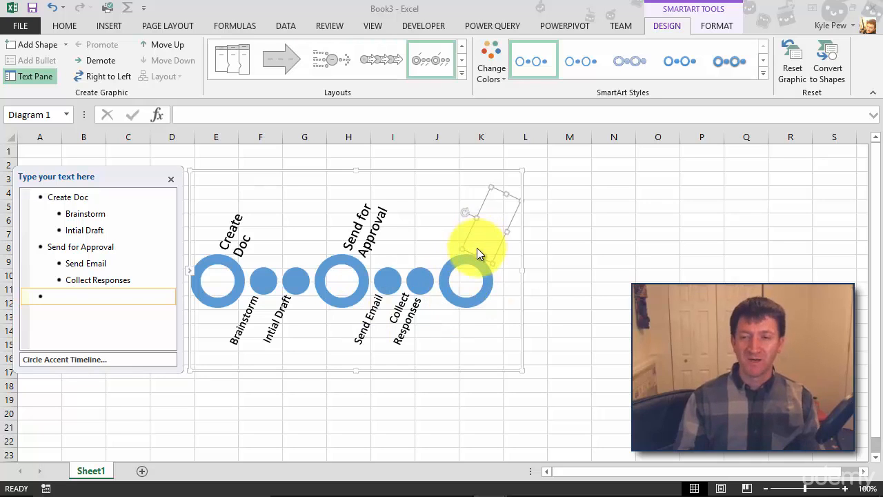
pyautogui.write('Final ')
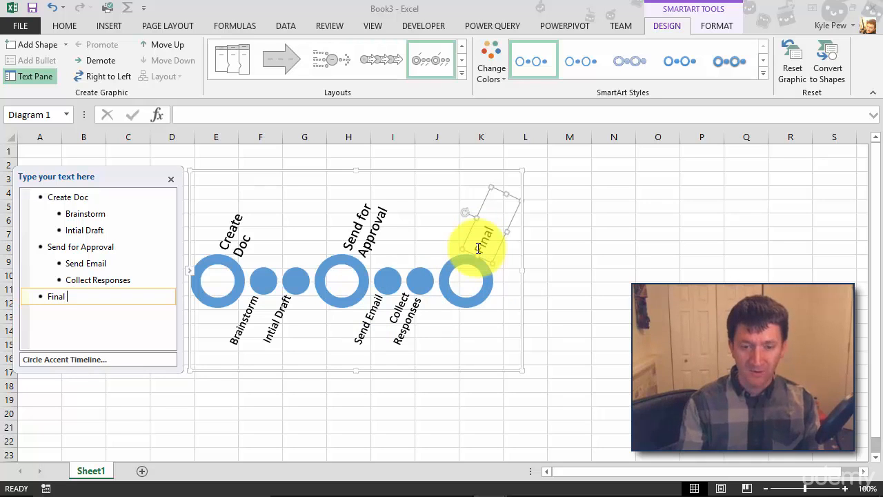
pyautogui.write('Approval')
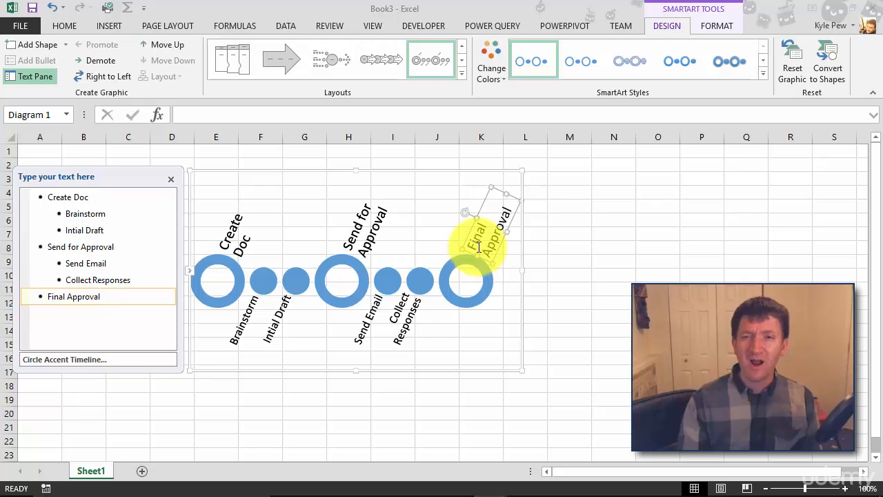
# Apply the first SmartArt style in the second row of the 3-D group to the whole timeline graphic
pyautogui.click(241, 170)
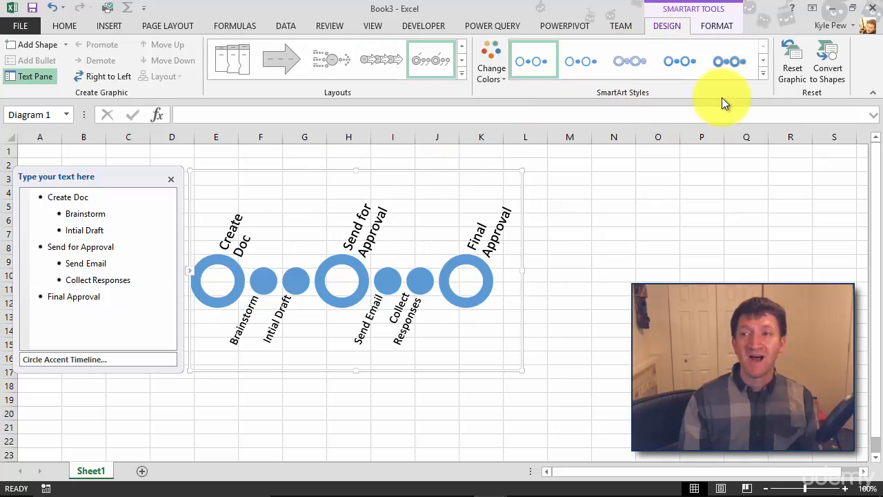
pyautogui.click(762, 73)
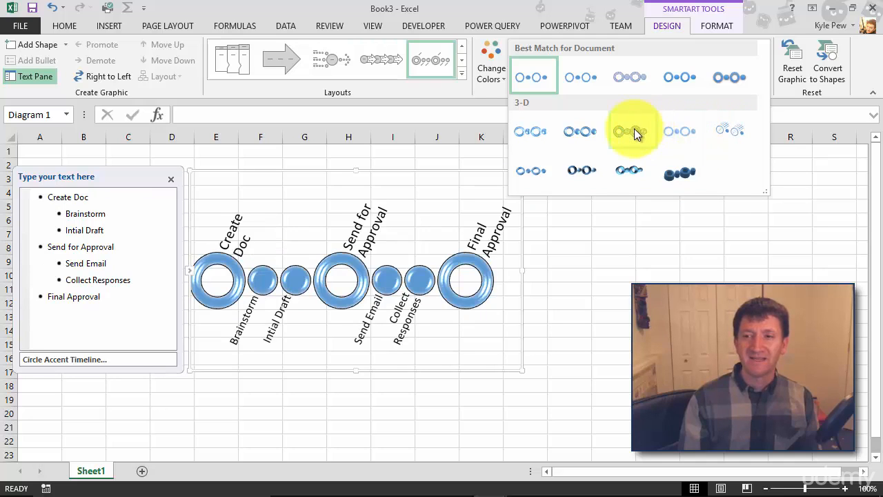
pyautogui.click(542, 172)
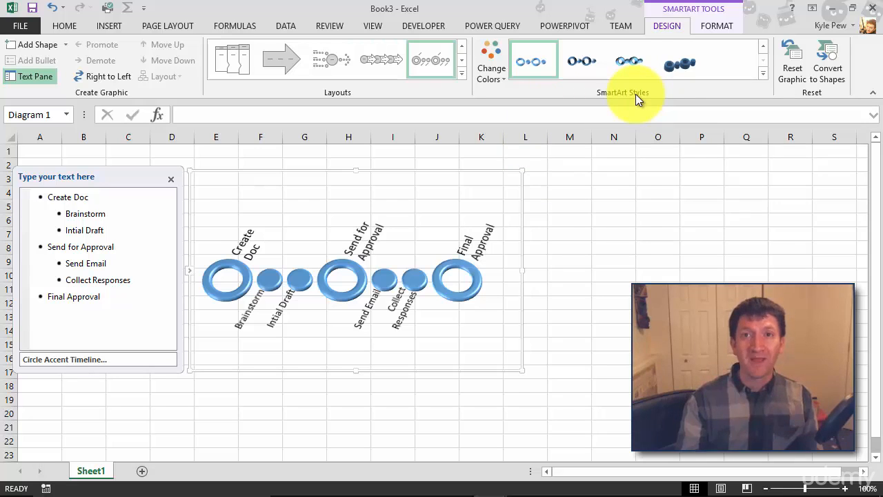
# Fill the three large rings for Create Doc, Send for Approval and Final Approval with the orange theme color
pyautogui.click(708, 26)
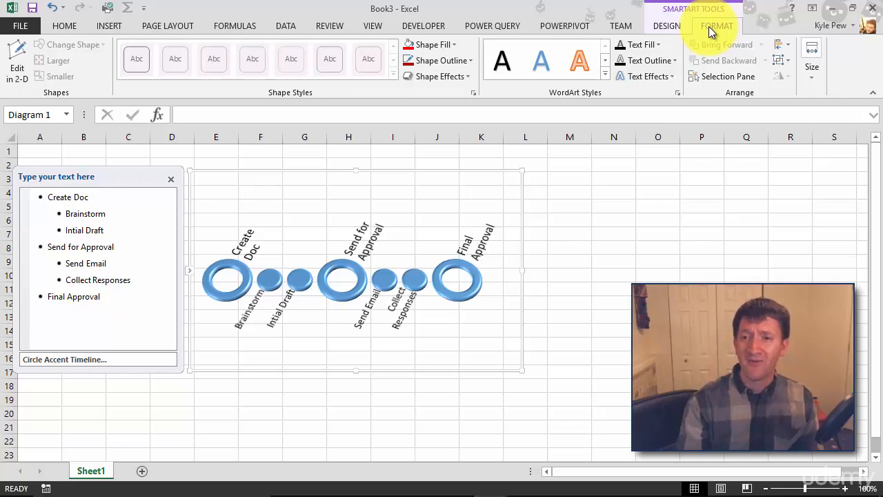
pyautogui.click(212, 272)
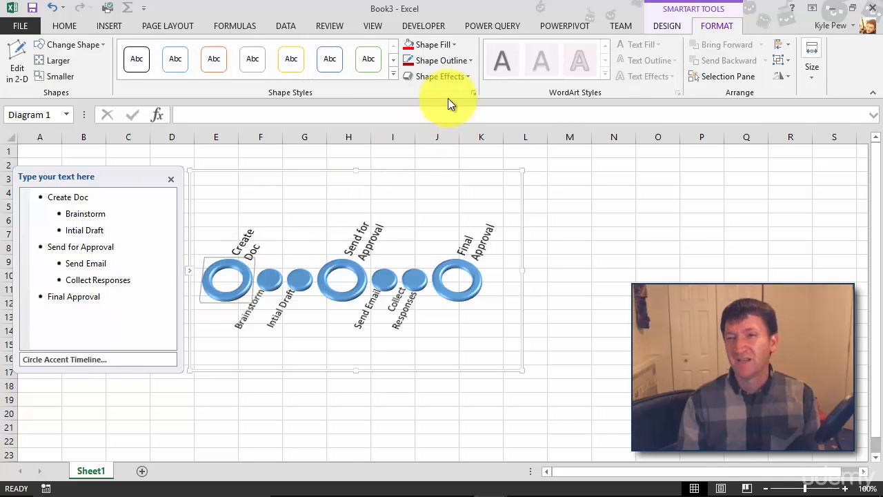
pyautogui.click(453, 47)
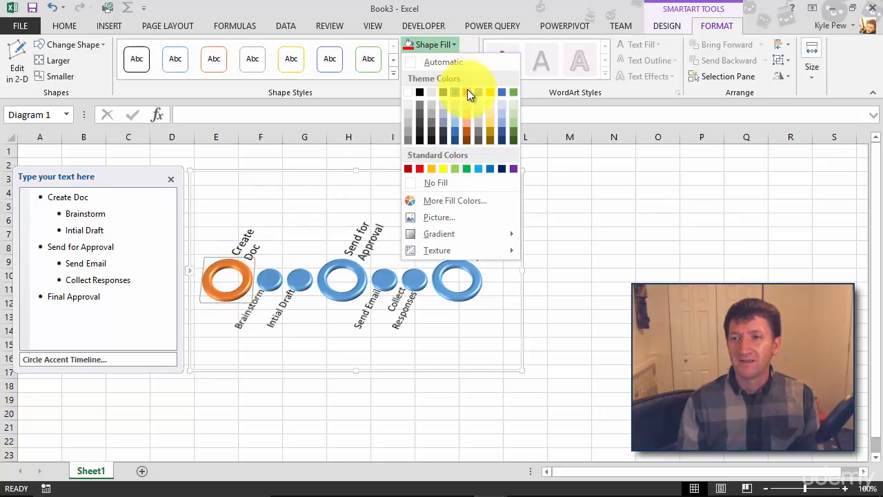
pyautogui.click(468, 92)
pyautogui.click(343, 263)
pyautogui.click(442, 46)
pyautogui.click(407, 44)
pyautogui.click(455, 274)
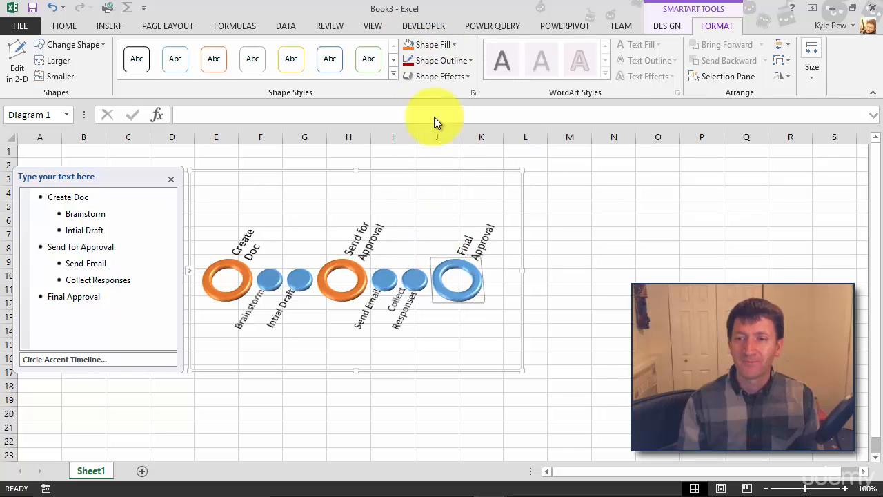
pyautogui.click(407, 42)
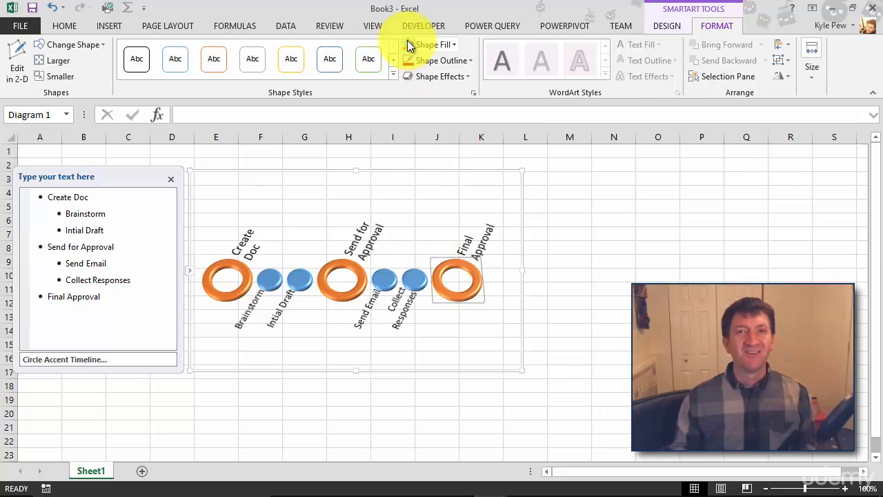